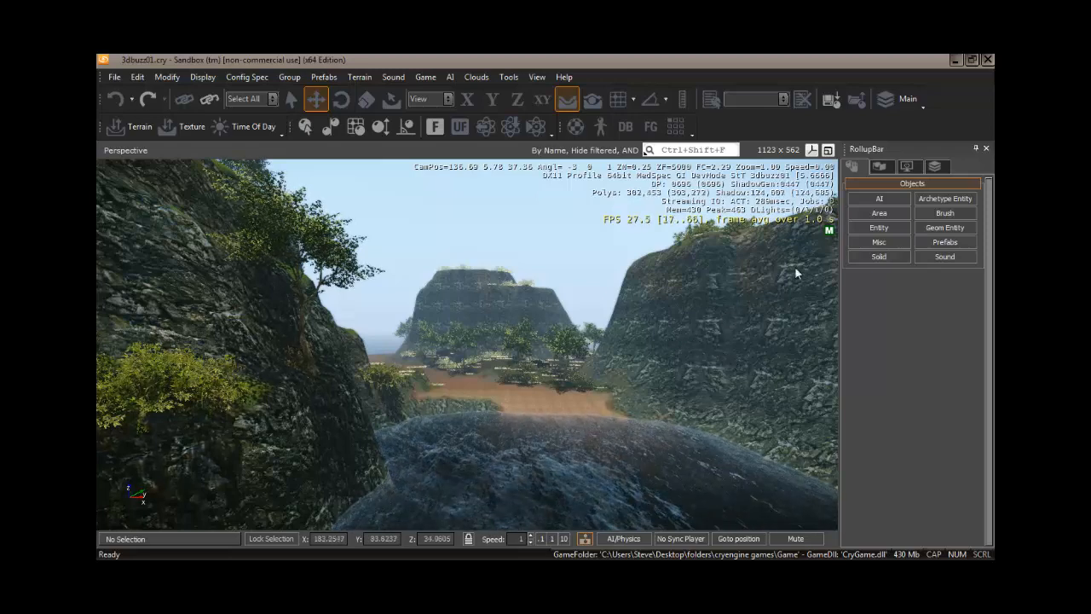
Toggle rendering of the vegetation, terrain and ocean off, and restore all three.
{"action": "left_click", "coordinate": [909, 166]}
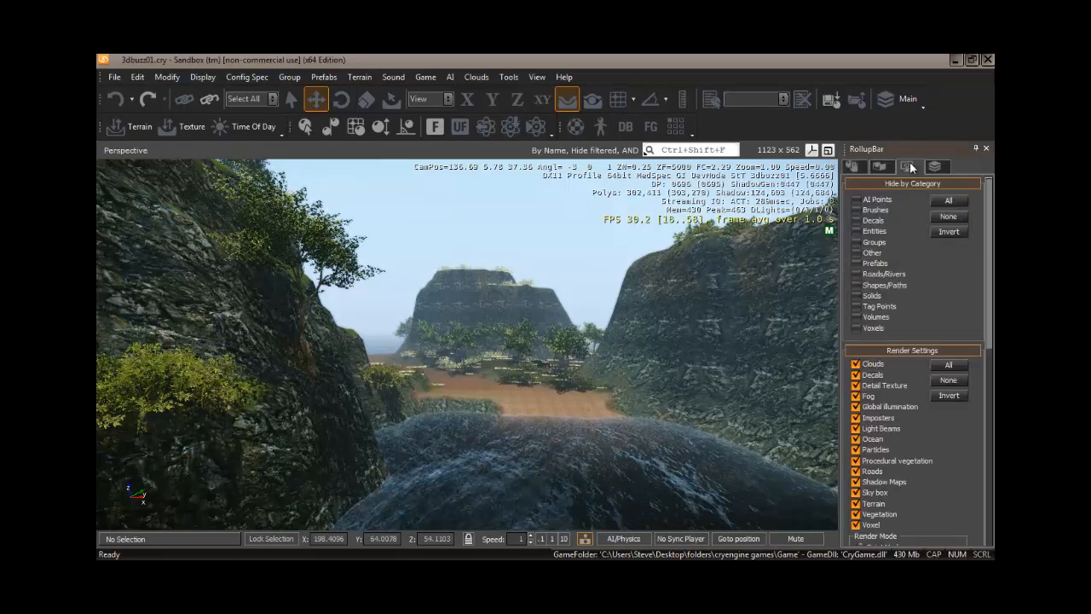
{"action": "left_click", "coordinate": [856, 514]}
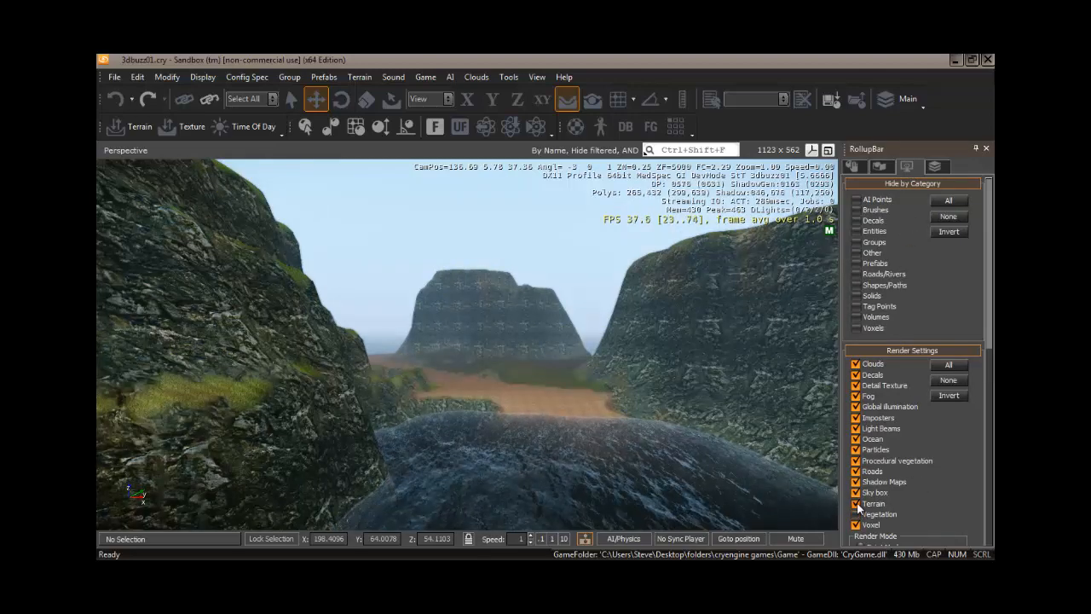
{"action": "left_click", "coordinate": [855, 503]}
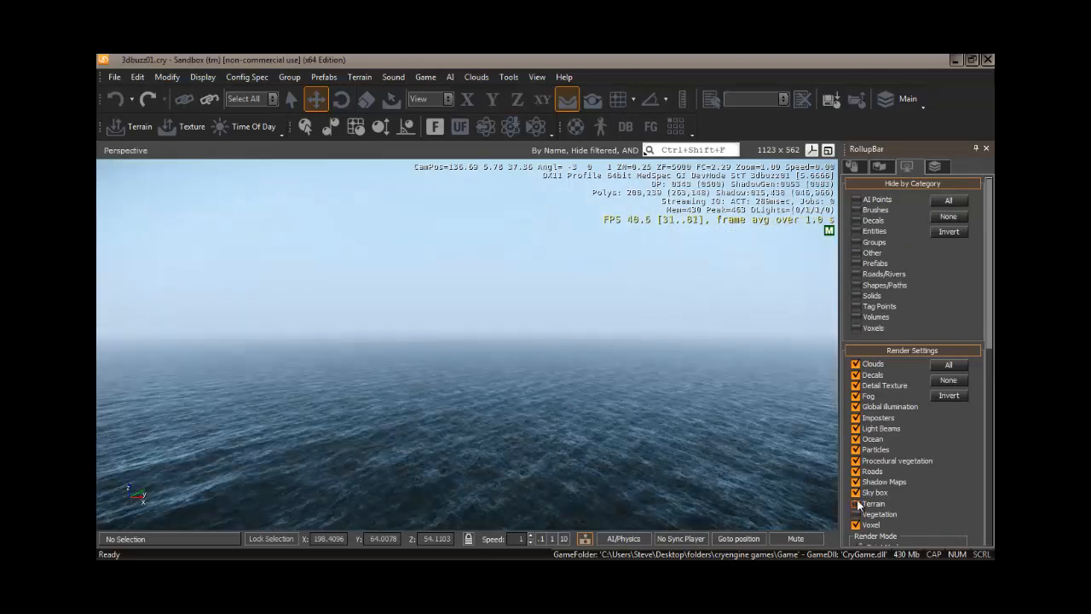
{"action": "left_click", "coordinate": [856, 439]}
{"action": "left_click", "coordinate": [856, 439]}
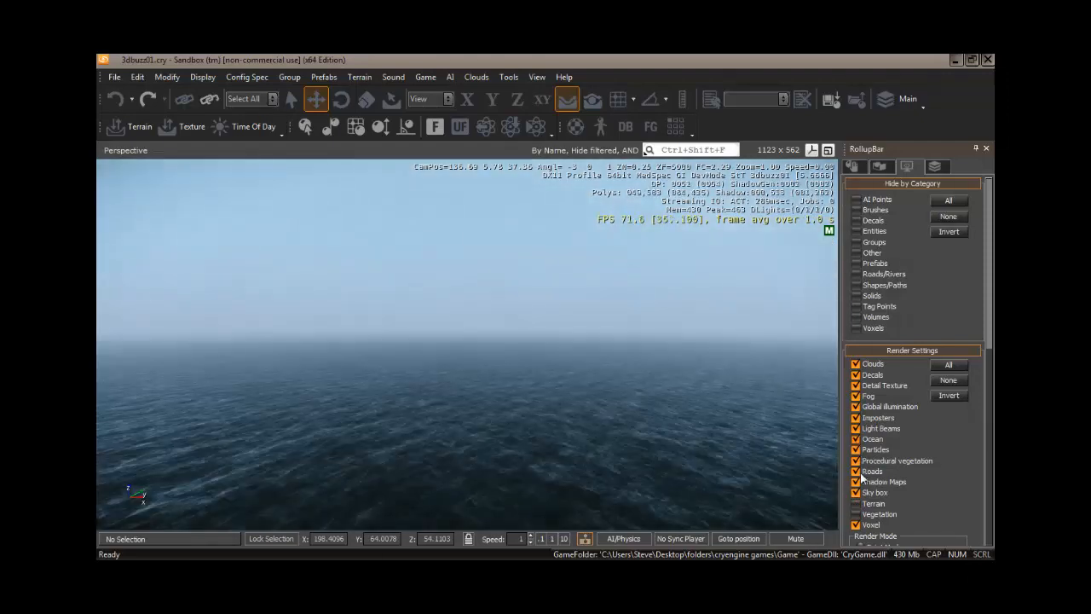
{"action": "left_click", "coordinate": [856, 503]}
{"action": "left_click", "coordinate": [856, 514]}
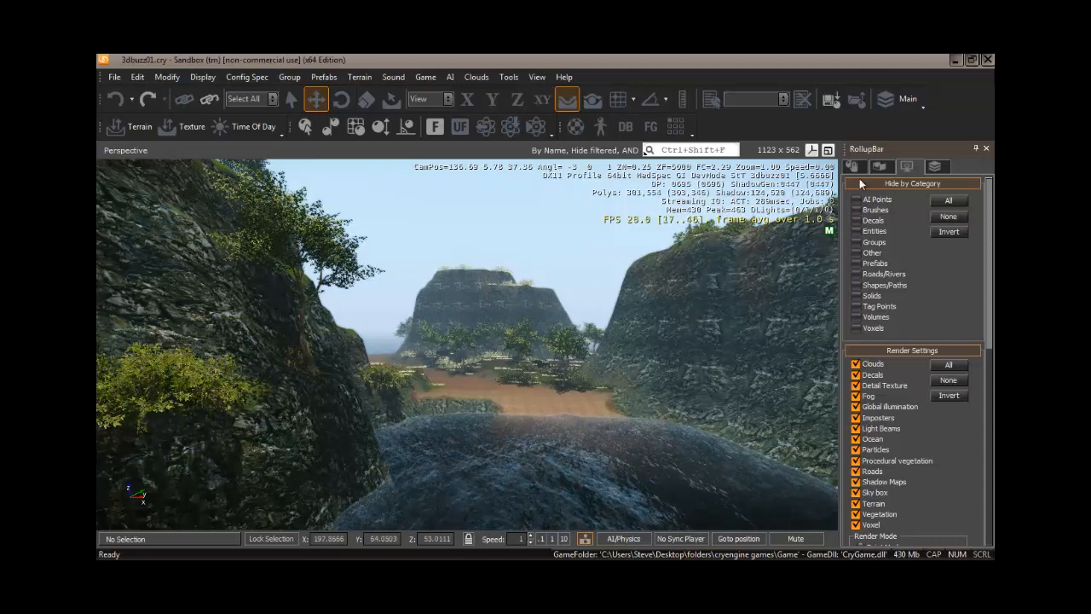
Create a new layer named Cove with a dark orange colour (red 141, green 64, blue 1).
{"action": "left_click", "coordinate": [935, 167]}
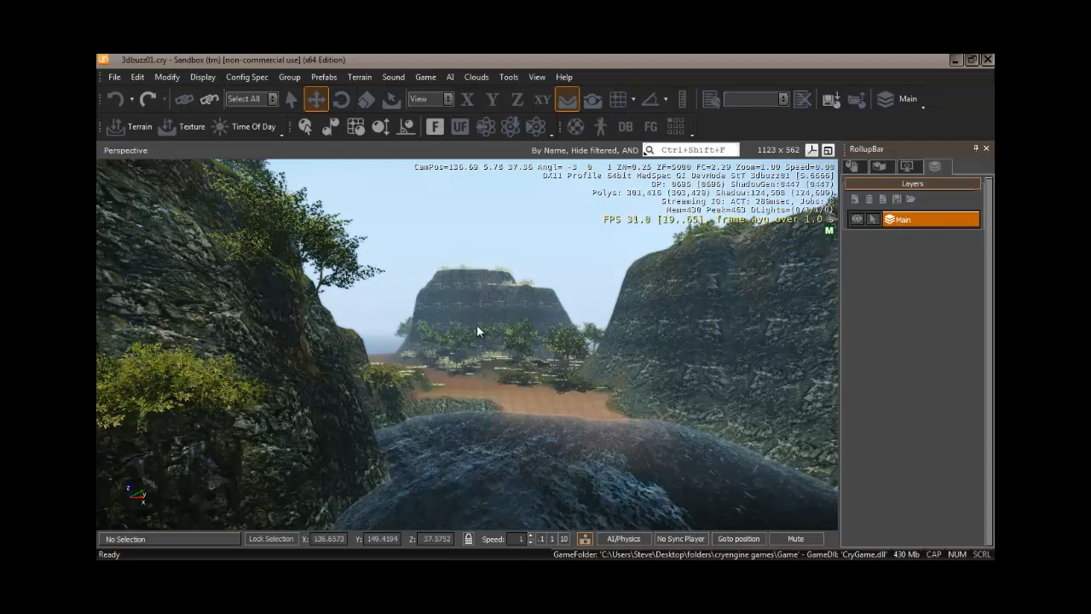
{"action": "left_click", "coordinate": [855, 199]}
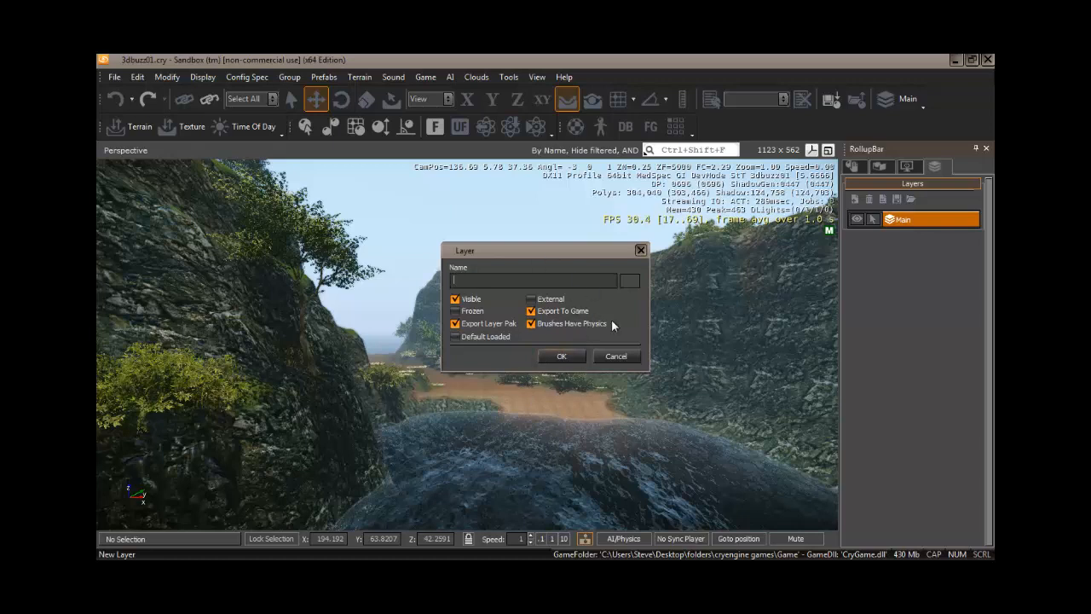
{"action": "type", "text": "Cove"}
{"action": "left_click", "coordinate": [632, 279]}
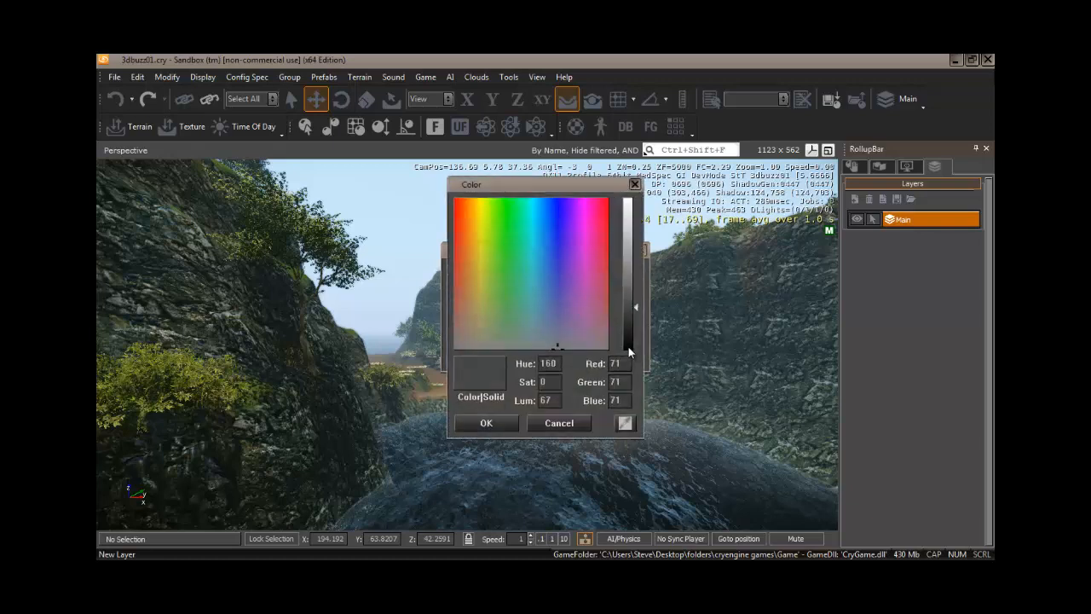
{"action": "left_click", "coordinate": [466, 200]}
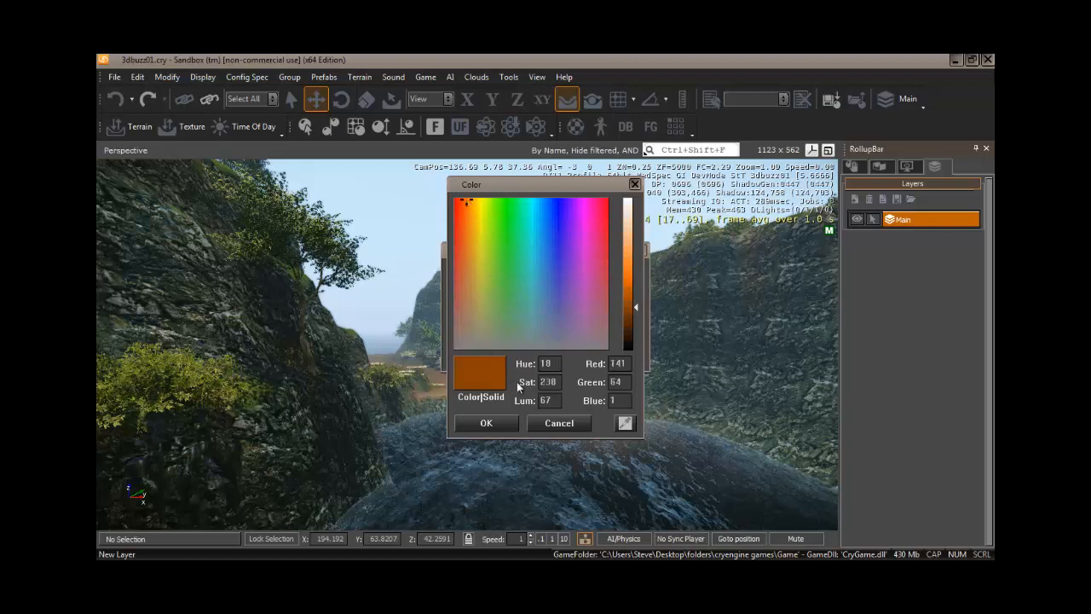
{"action": "left_click", "coordinate": [483, 422]}
{"action": "left_click", "coordinate": [553, 355]}
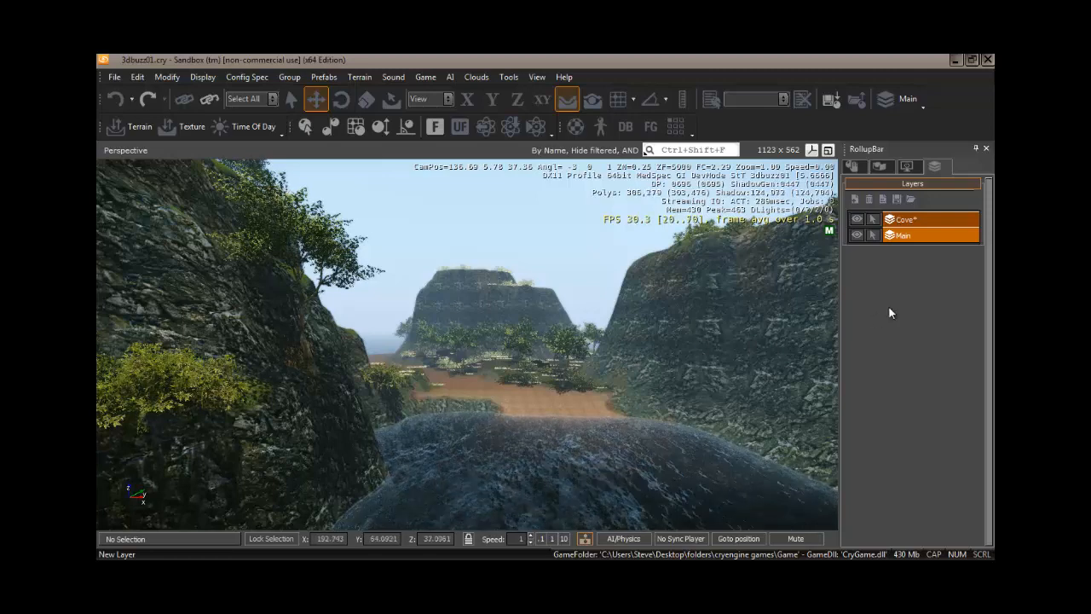
Delete the Cove layer.
{"action": "left_click", "coordinate": [897, 221]}
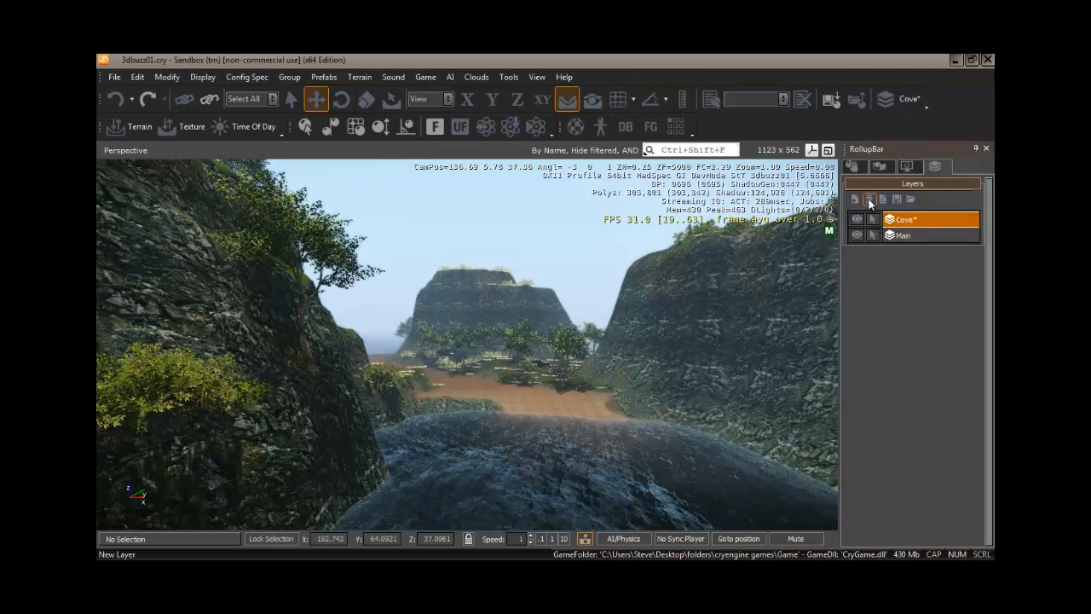
{"action": "left_click", "coordinate": [870, 200]}
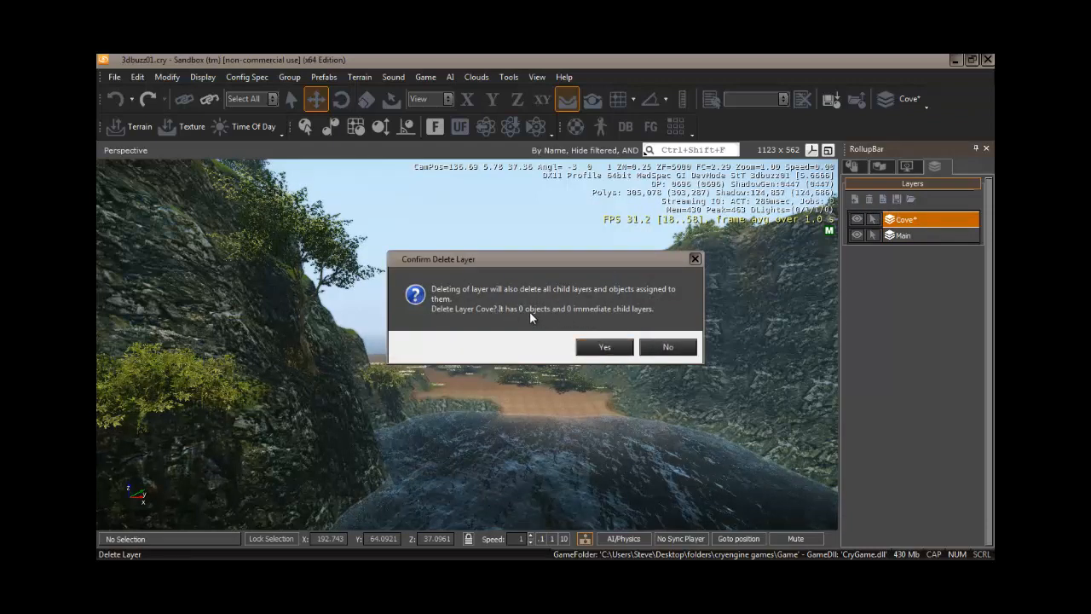
{"action": "left_click", "coordinate": [603, 347]}
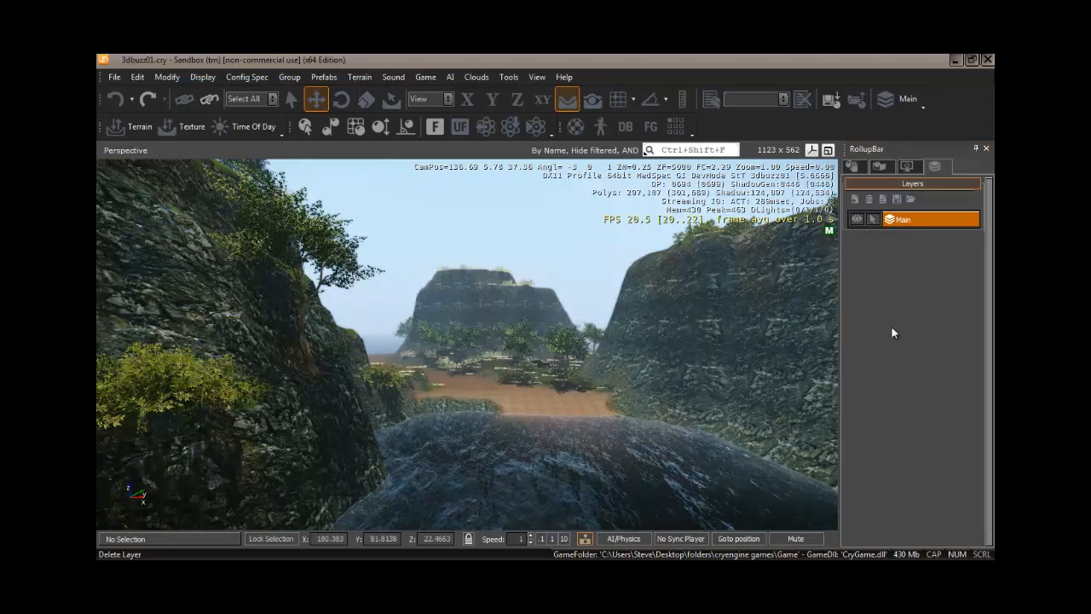
Create a new layer named Leaves with a dark gold colour (red 141, green 96, blue 1).
{"action": "left_click", "coordinate": [855, 199]}
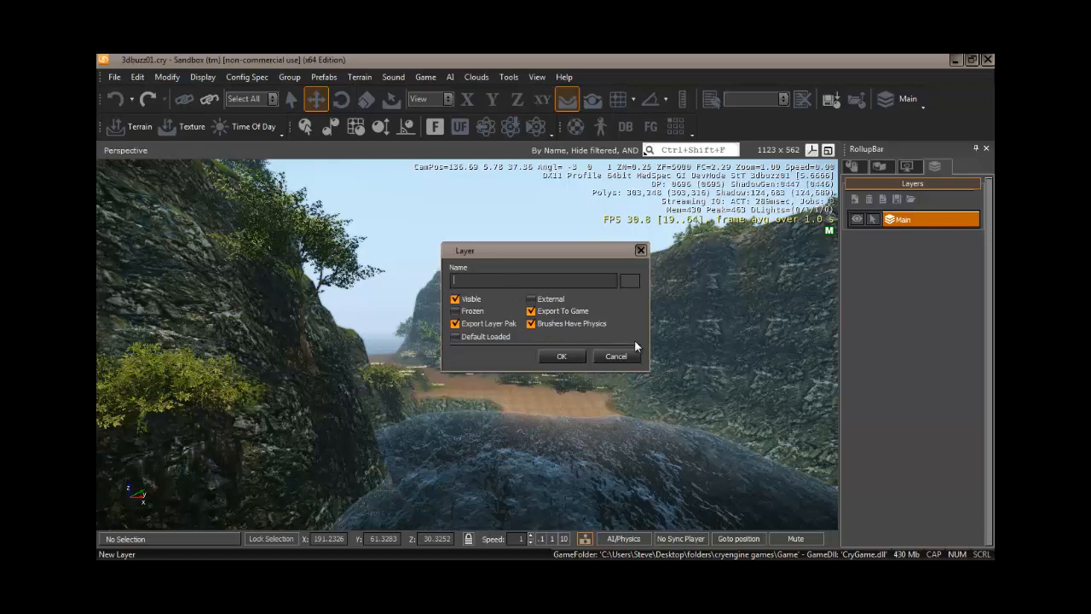
{"action": "type", "text": "ves"}
{"action": "left_click", "coordinate": [630, 280]}
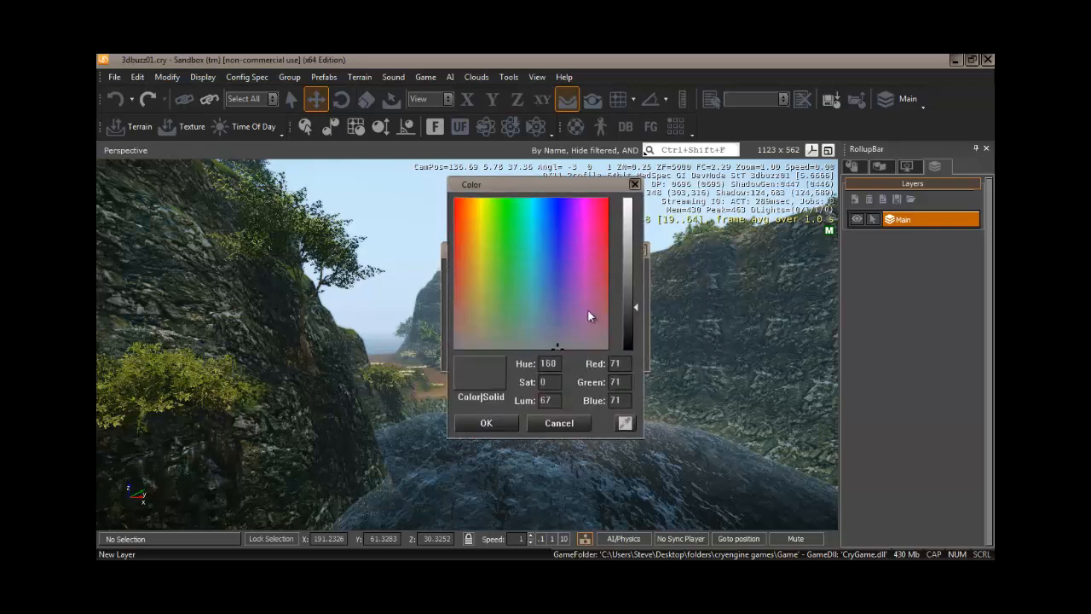
{"action": "left_click", "coordinate": [473, 202]}
{"action": "left_click", "coordinate": [486, 423]}
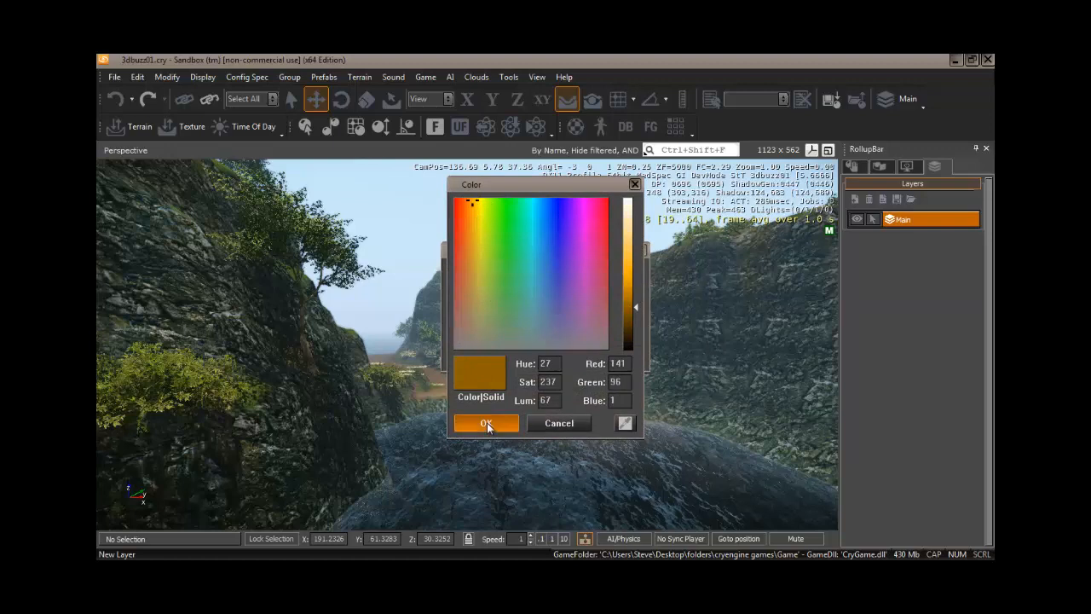
{"action": "left_click", "coordinate": [563, 355]}
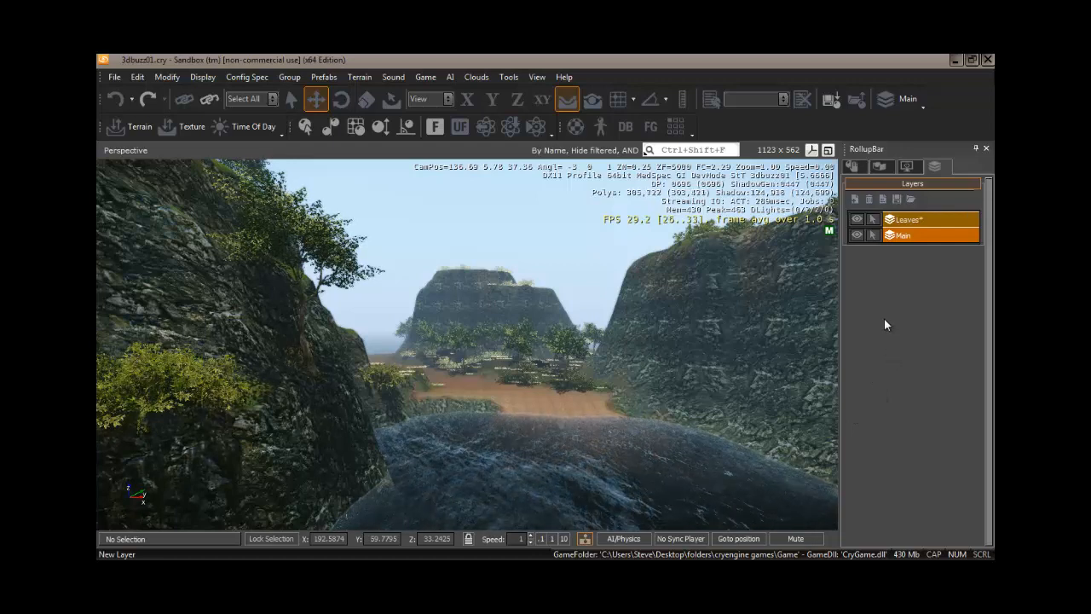
Create a new layer named Particle_effects with the default layer options.
{"action": "left_click", "coordinate": [855, 200]}
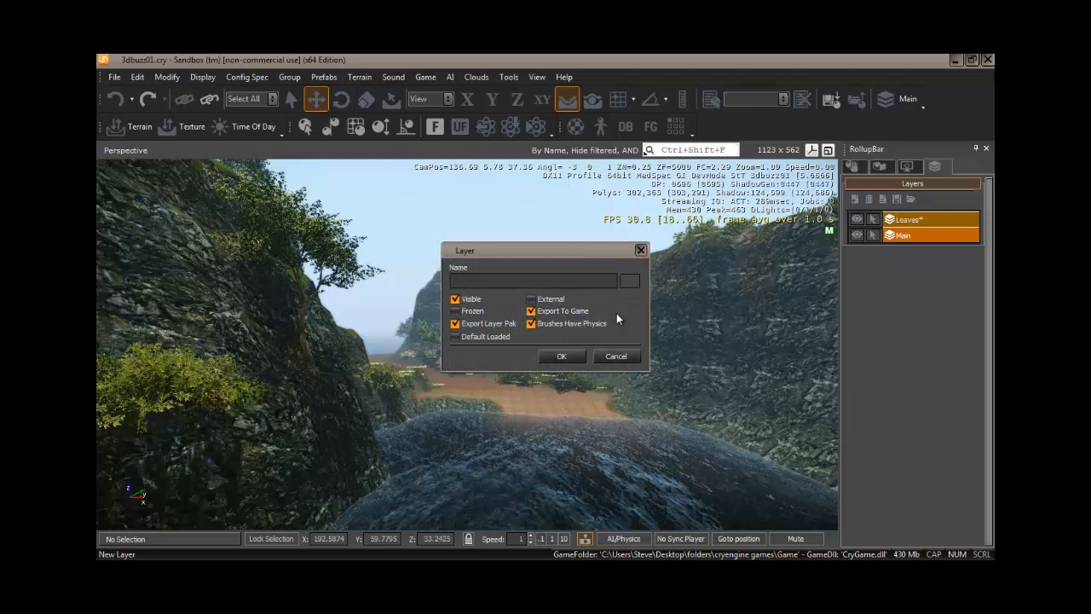
{"action": "type", "text": "Particle_effects"}
{"action": "key", "text": "Return"}
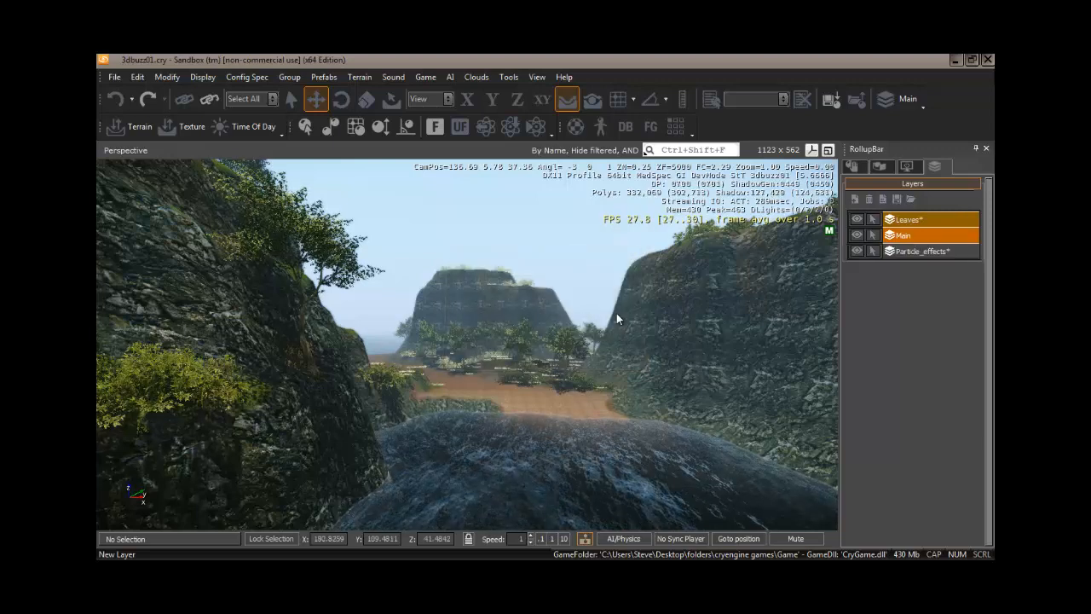
Set the Particle_effects layer's colour to bright green (red 18, green 254, blue 30) and make Main the active layer.
{"action": "left_click", "coordinate": [918, 252]}
{"action": "right_click", "coordinate": [917, 251]}
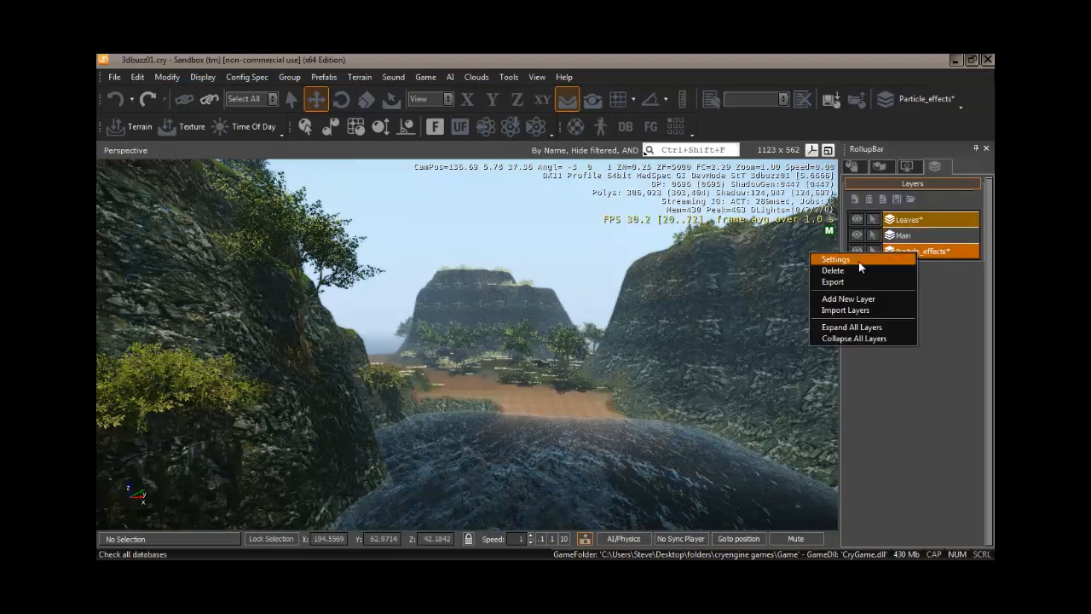
{"action": "left_click", "coordinate": [931, 251]}
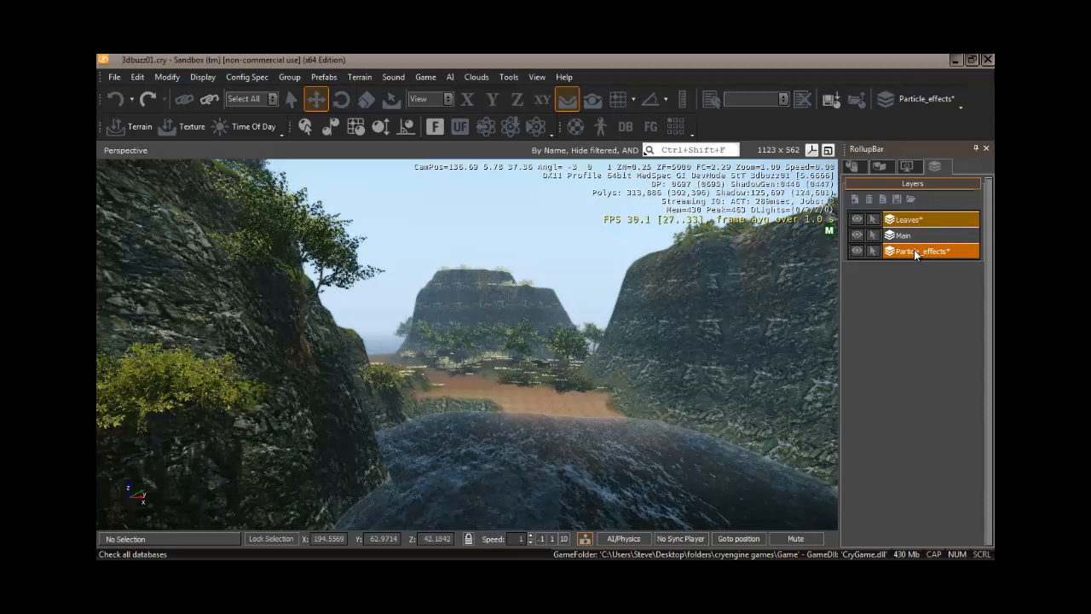
{"action": "left_click", "coordinate": [884, 200]}
{"action": "left_click", "coordinate": [629, 282]}
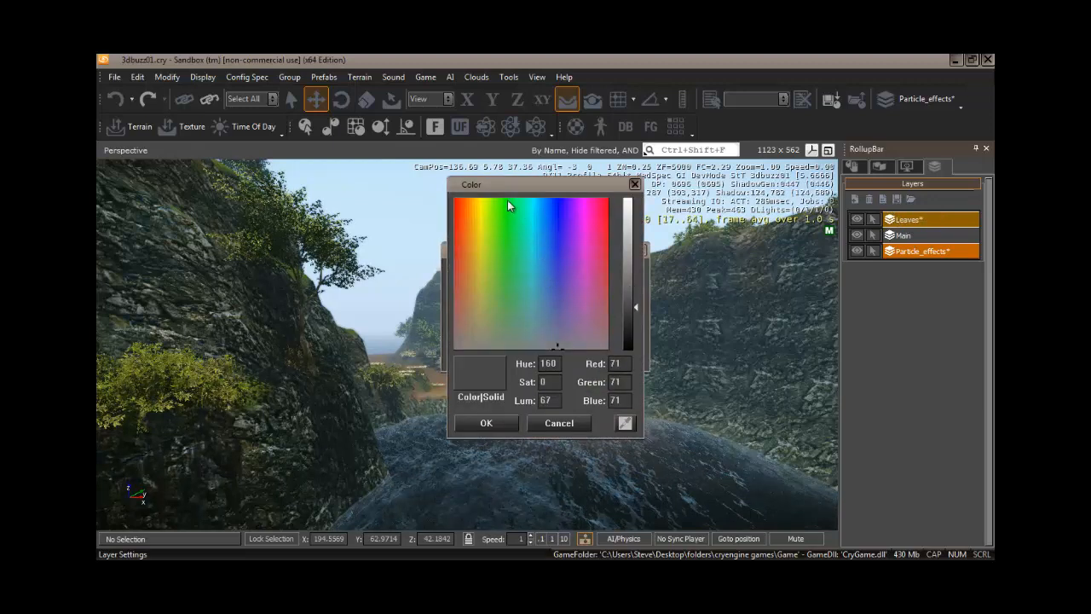
{"action": "left_click", "coordinate": [507, 199]}
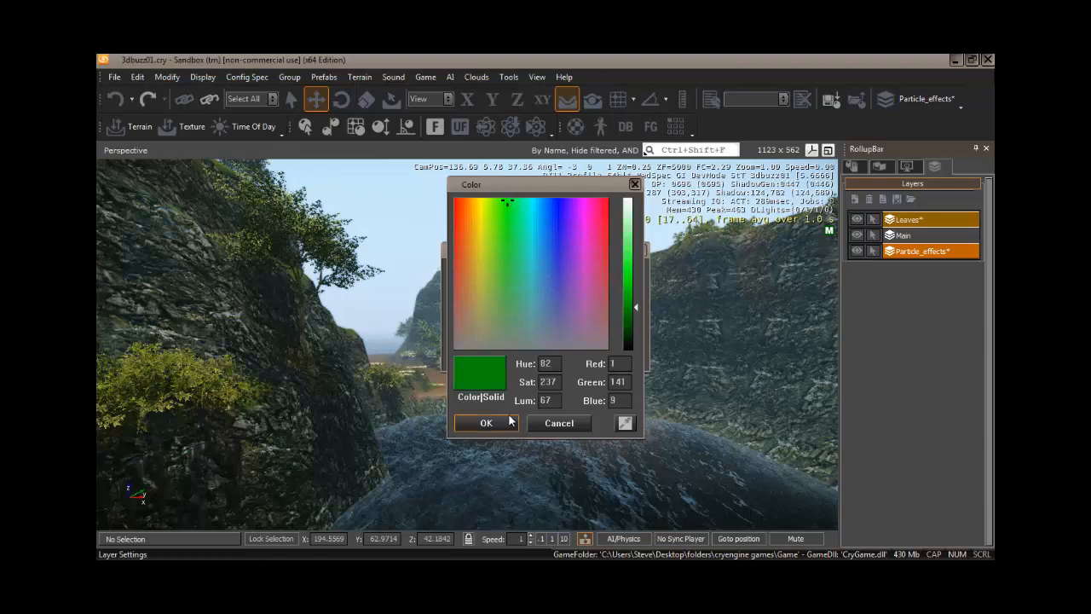
{"action": "left_click", "coordinate": [629, 275]}
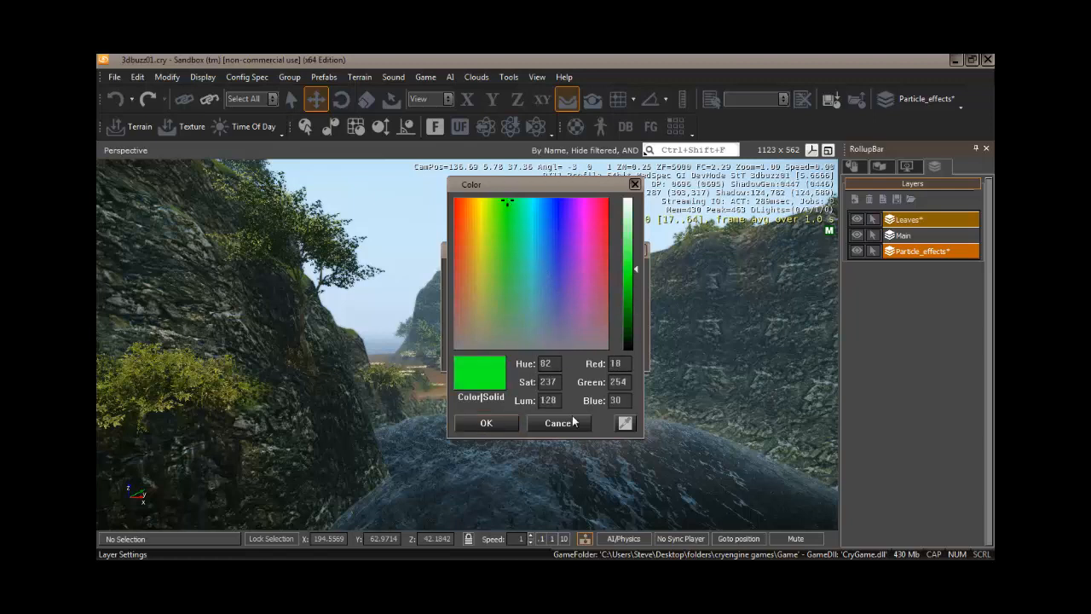
{"action": "left_click", "coordinate": [488, 423]}
{"action": "left_click", "coordinate": [562, 356]}
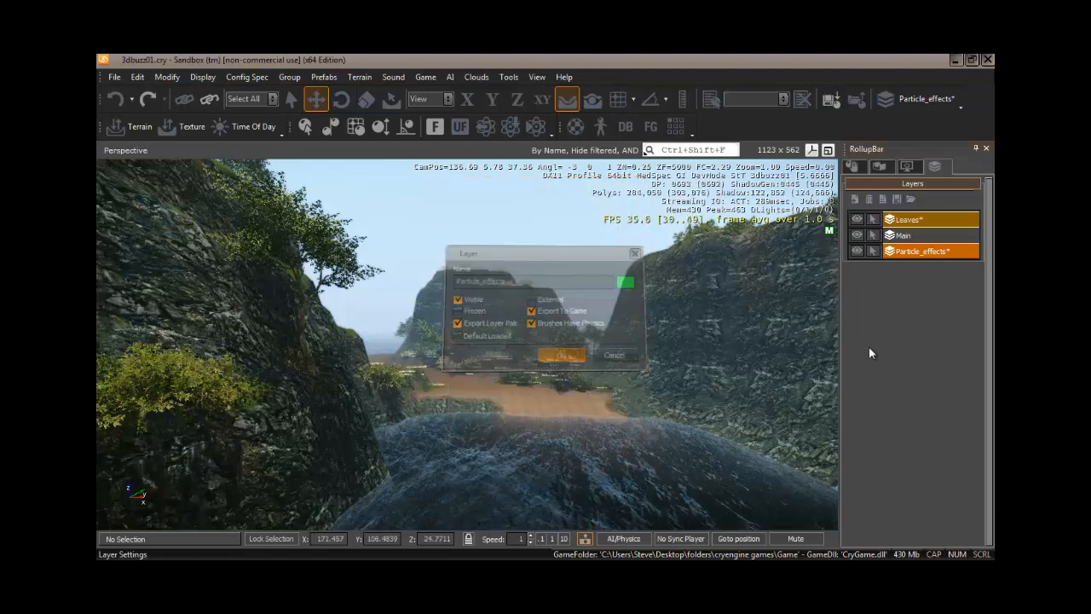
{"action": "left_click", "coordinate": [917, 238]}
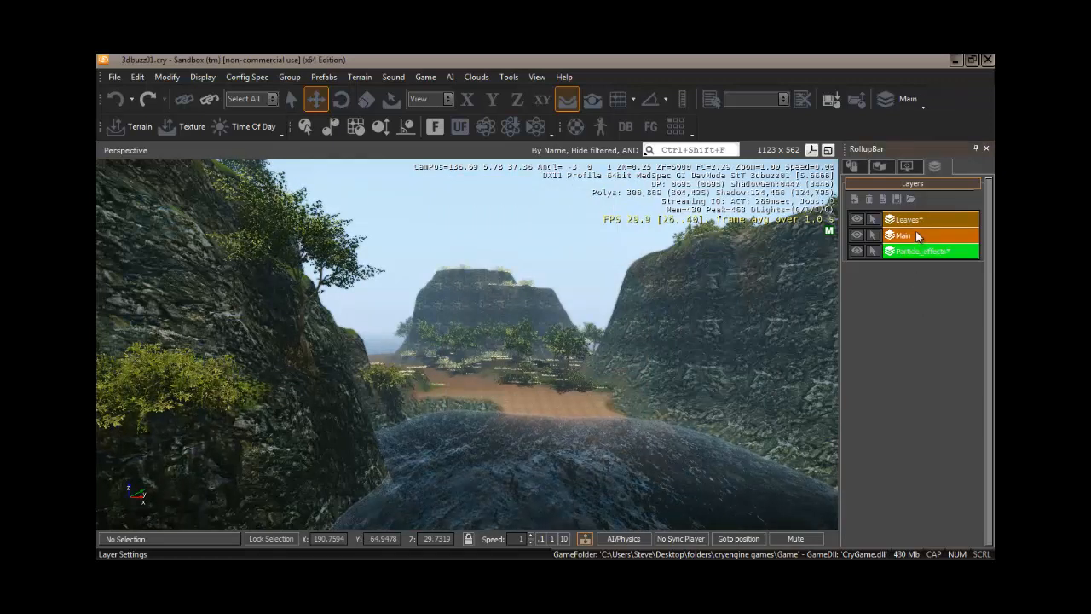
Darken the Particle_effects layer's green colour to a luminosity of 72 and make Main the active layer.
{"action": "left_click", "coordinate": [915, 250]}
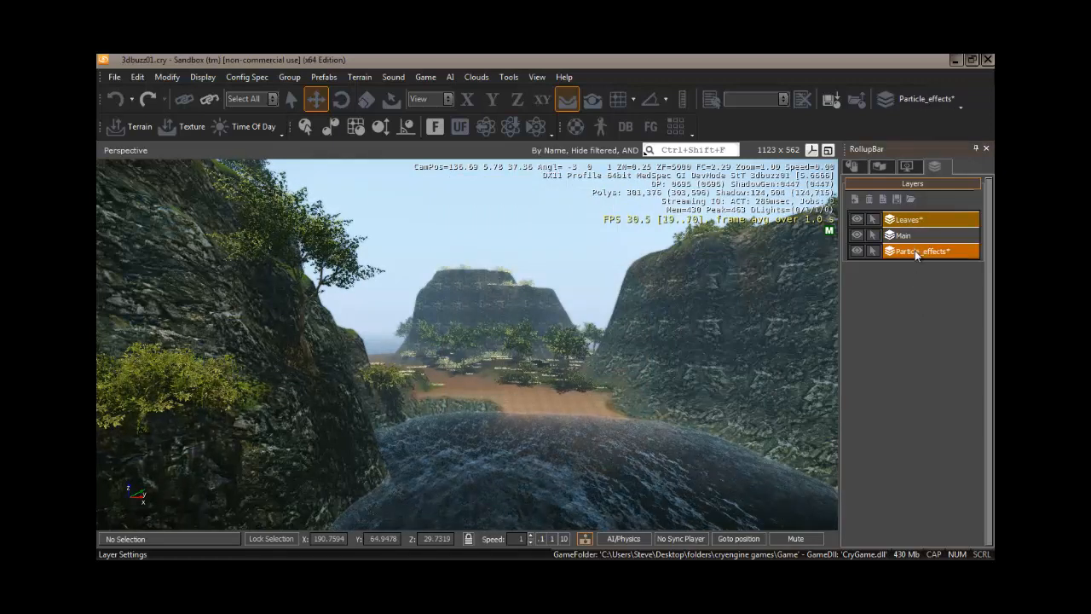
{"action": "right_click", "coordinate": [915, 250]}
{"action": "left_click", "coordinate": [855, 256]}
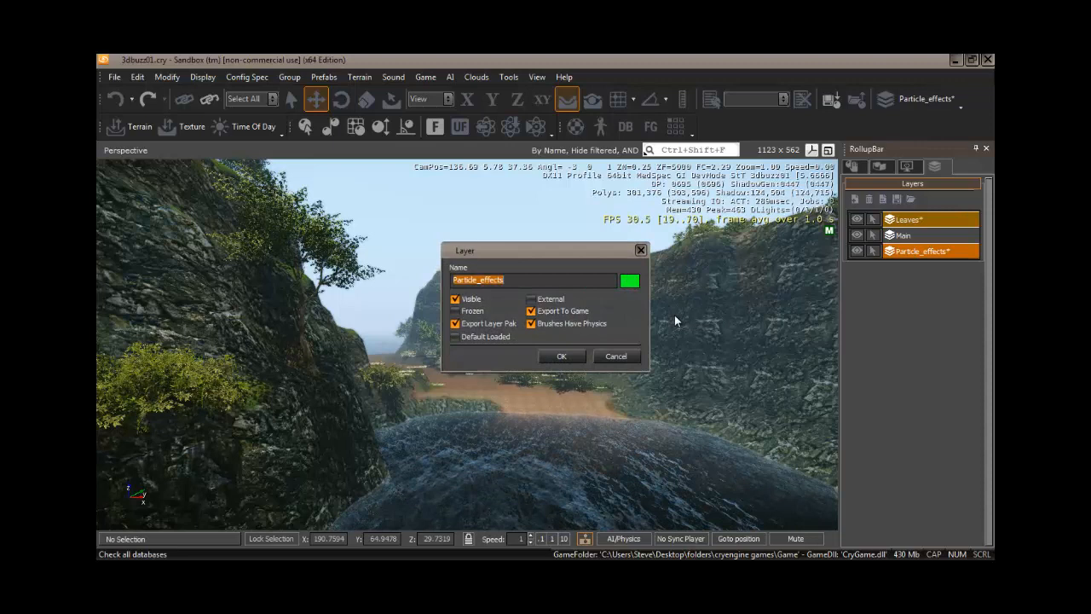
{"action": "left_click", "coordinate": [636, 284]}
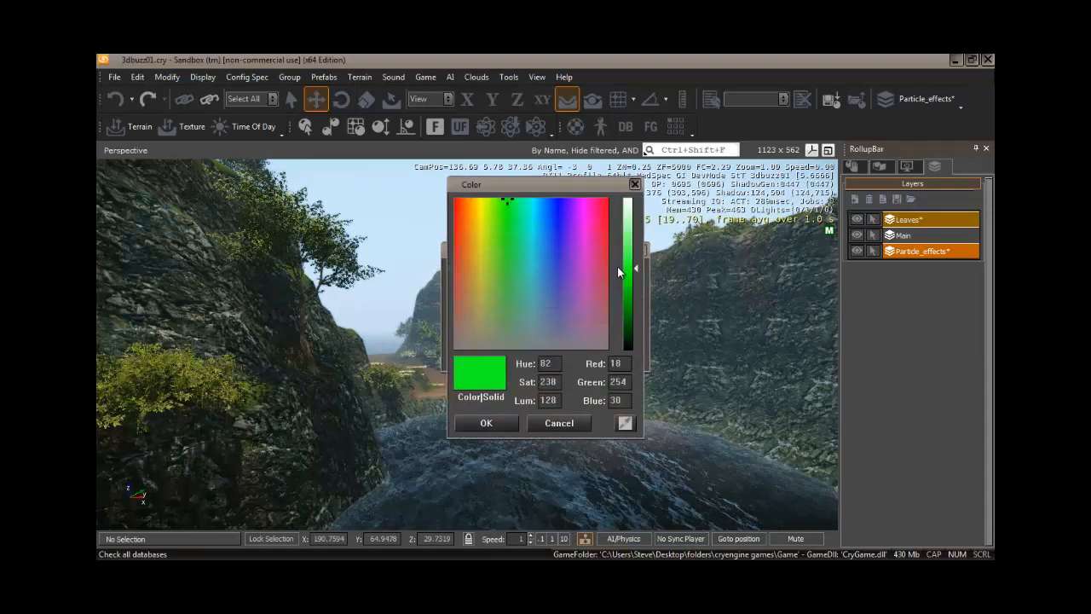
{"action": "left_click", "coordinate": [628, 304]}
{"action": "left_click", "coordinate": [505, 423]}
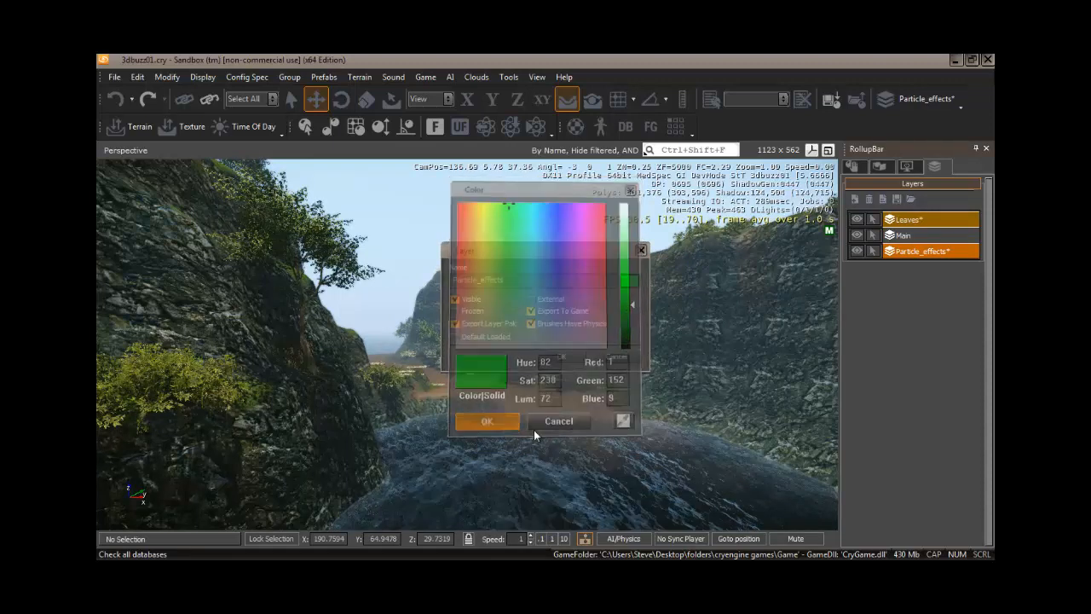
{"action": "left_click", "coordinate": [562, 357]}
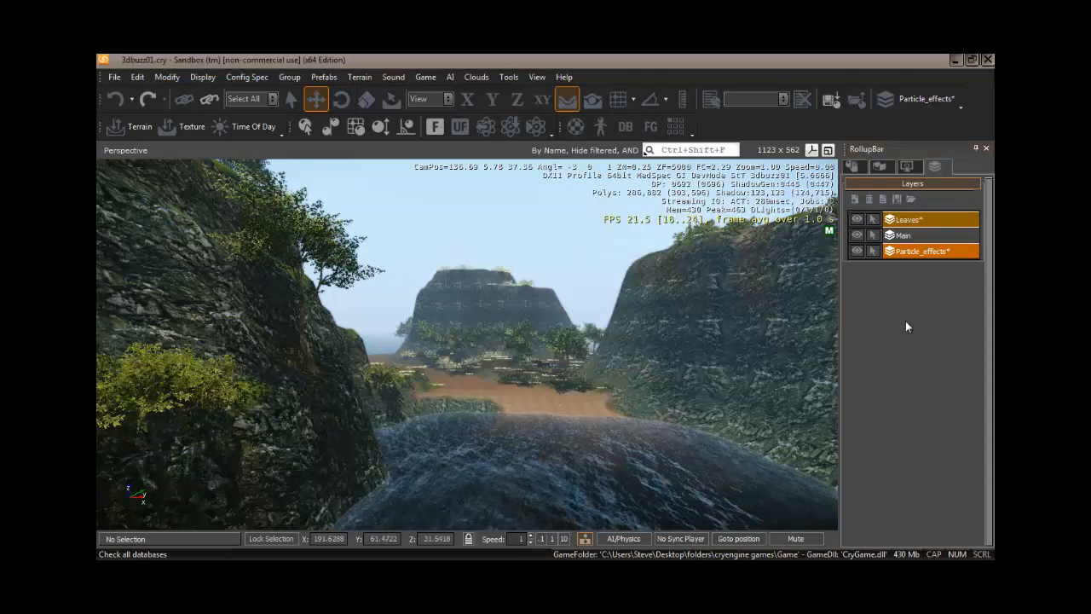
{"action": "left_click", "coordinate": [908, 235]}
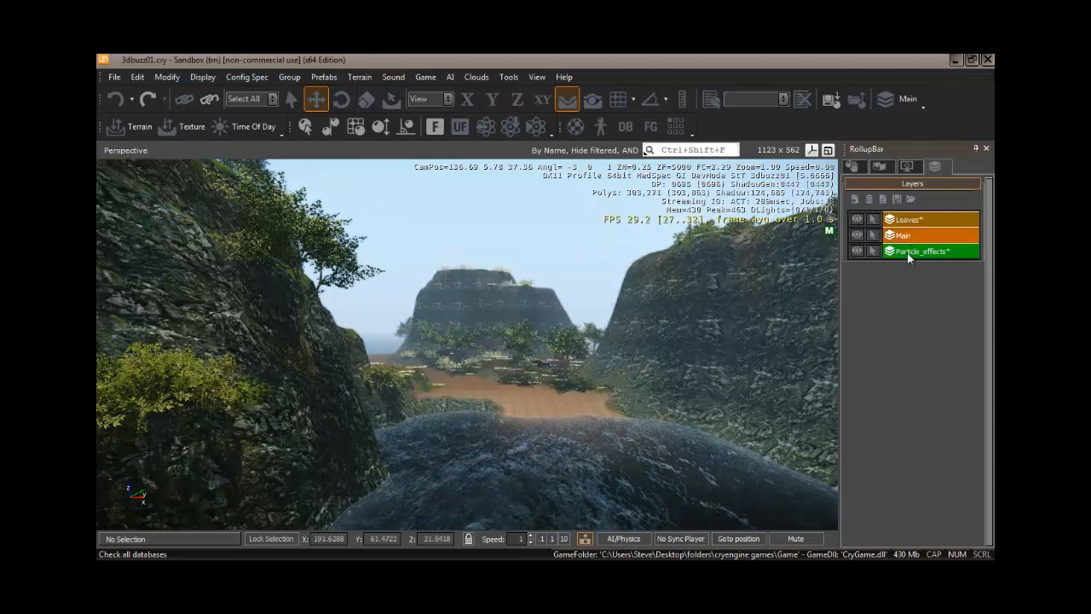
Nest the Leaves layer under the Particle_effects layer as its child.
{"action": "left_click", "coordinate": [907, 251]}
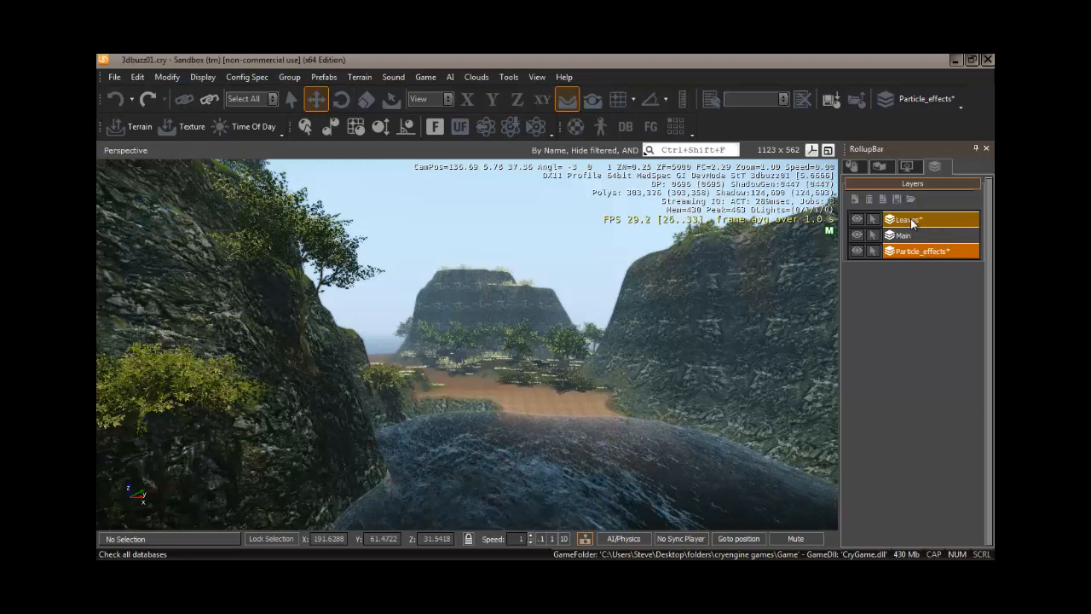
{"action": "left_click", "coordinate": [910, 219]}
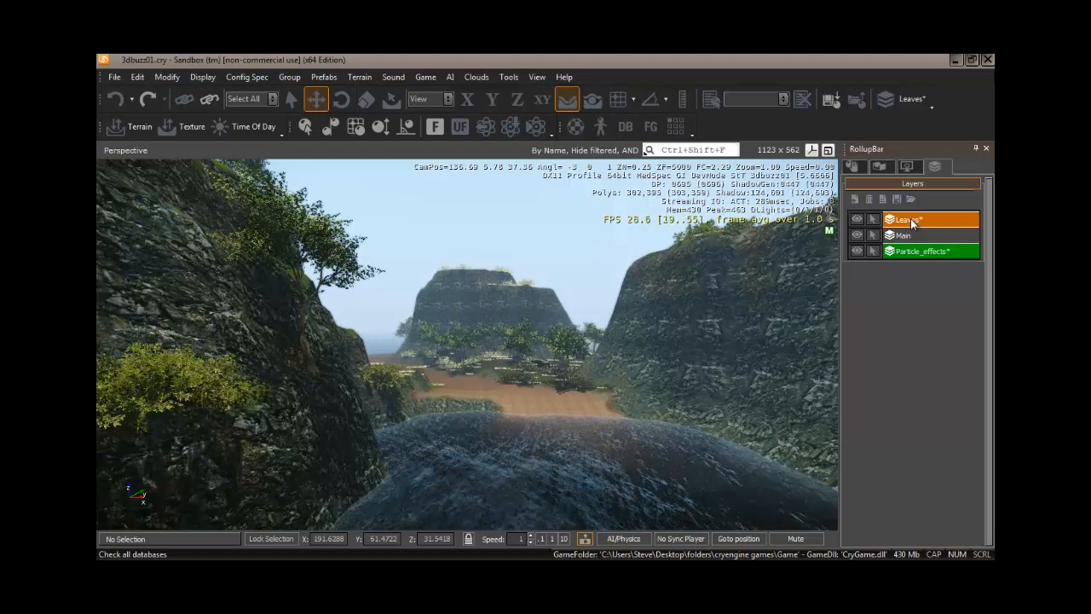
{"action": "left_click_drag", "start_coordinate": [911, 254], "coordinate": [911, 254]}
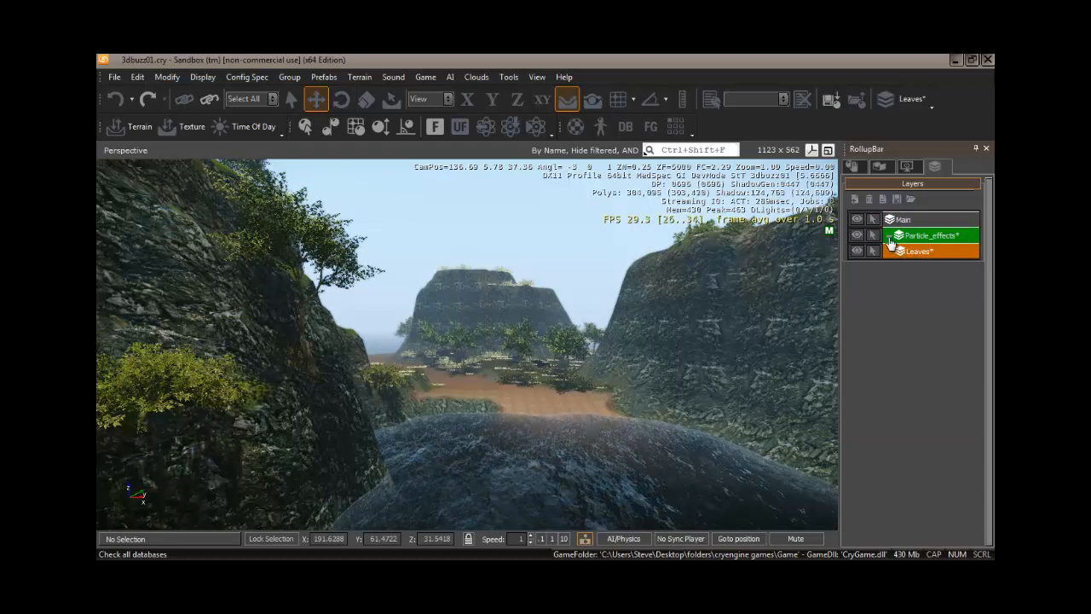
Collapse and re-expand the Particle_effects layer twice to hide and show its nested Leaves layer in the list.
{"action": "left_click", "coordinate": [889, 239]}
{"action": "left_click", "coordinate": [889, 238]}
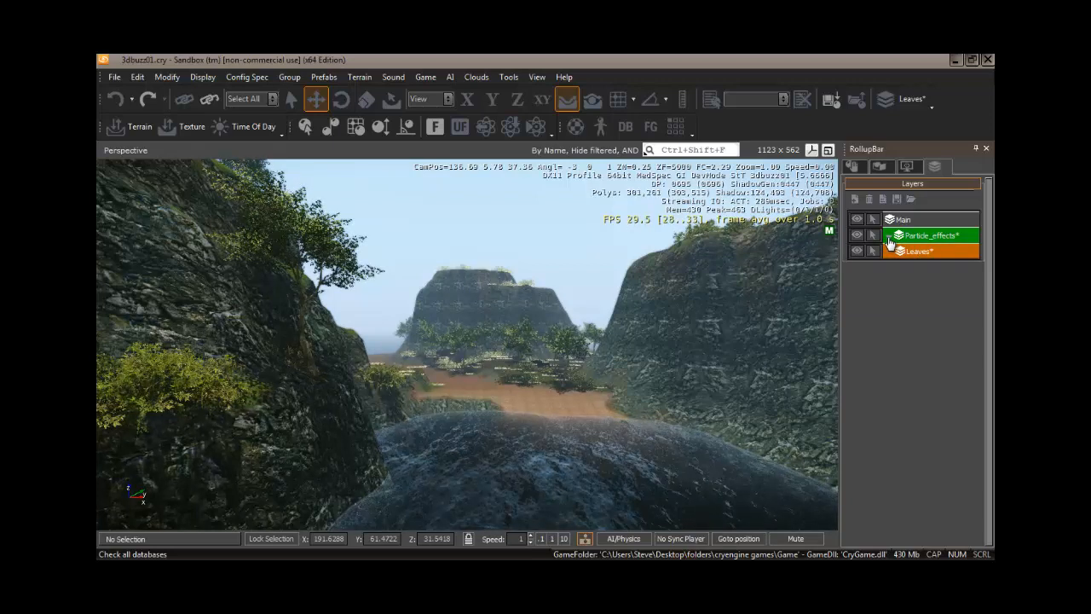
{"action": "left_click", "coordinate": [889, 238]}
{"action": "left_click", "coordinate": [888, 239]}
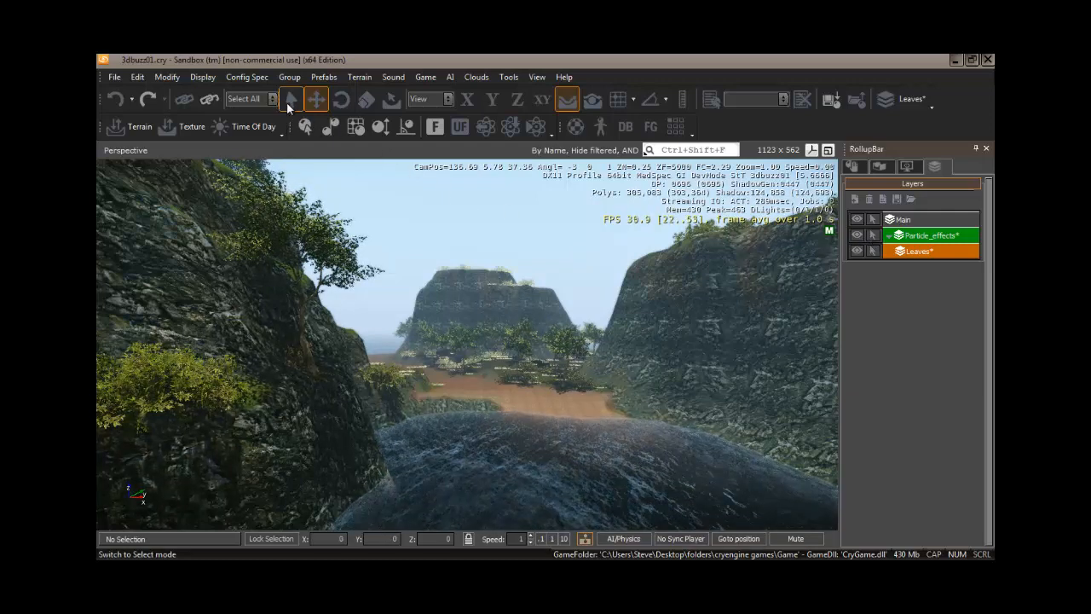
Toggle visibility and selectability off and back on for the Particle_effects layer and for all layers together.
{"action": "left_click", "coordinate": [873, 235]}
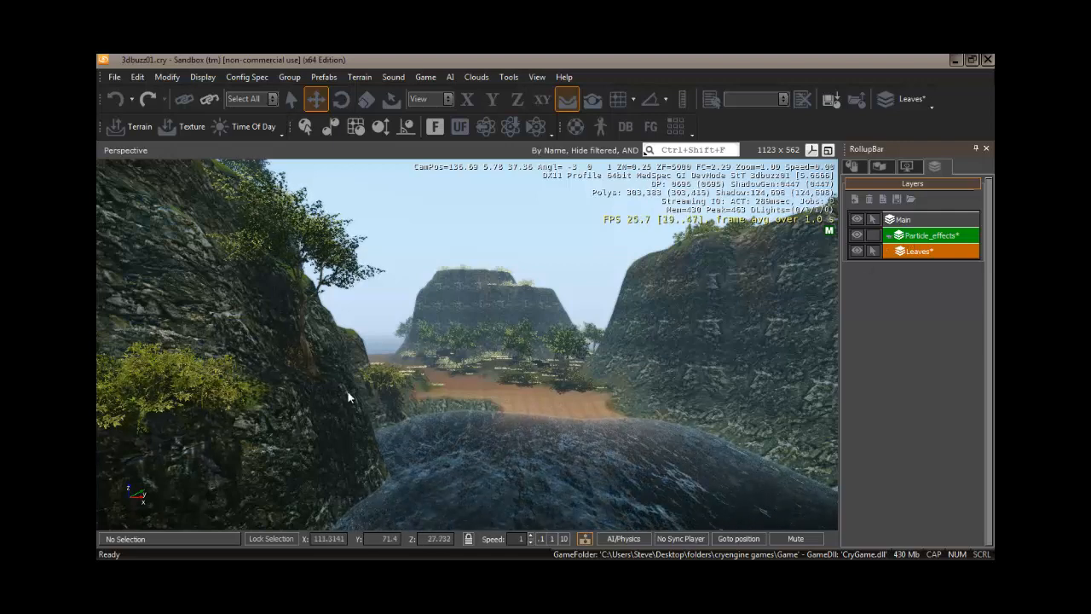
{"action": "left_click", "coordinate": [874, 238]}
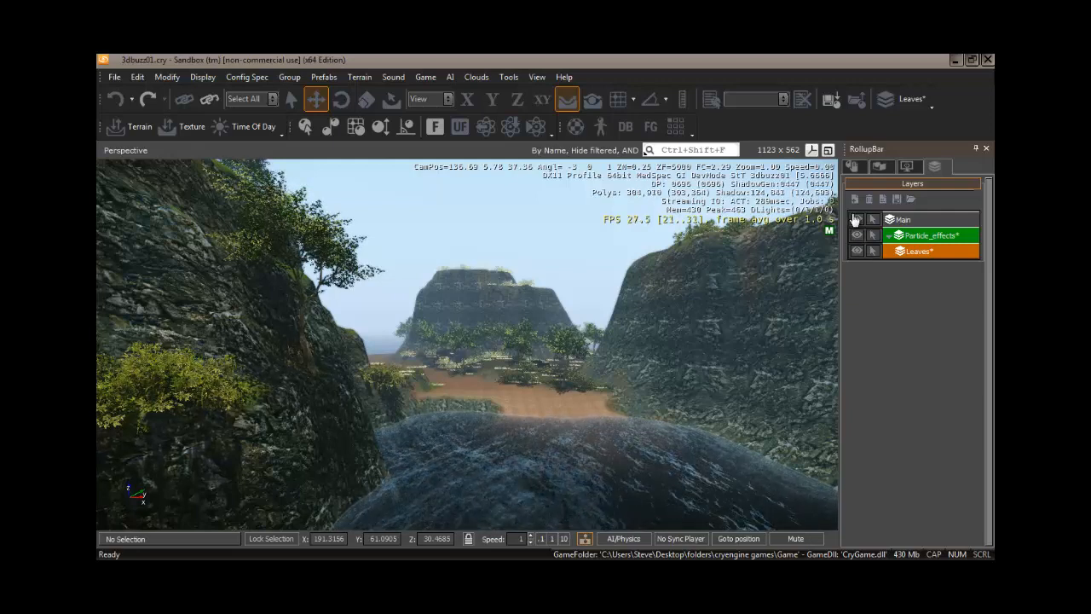
{"action": "left_click", "coordinate": [857, 220]}
{"action": "left_click", "coordinate": [858, 232]}
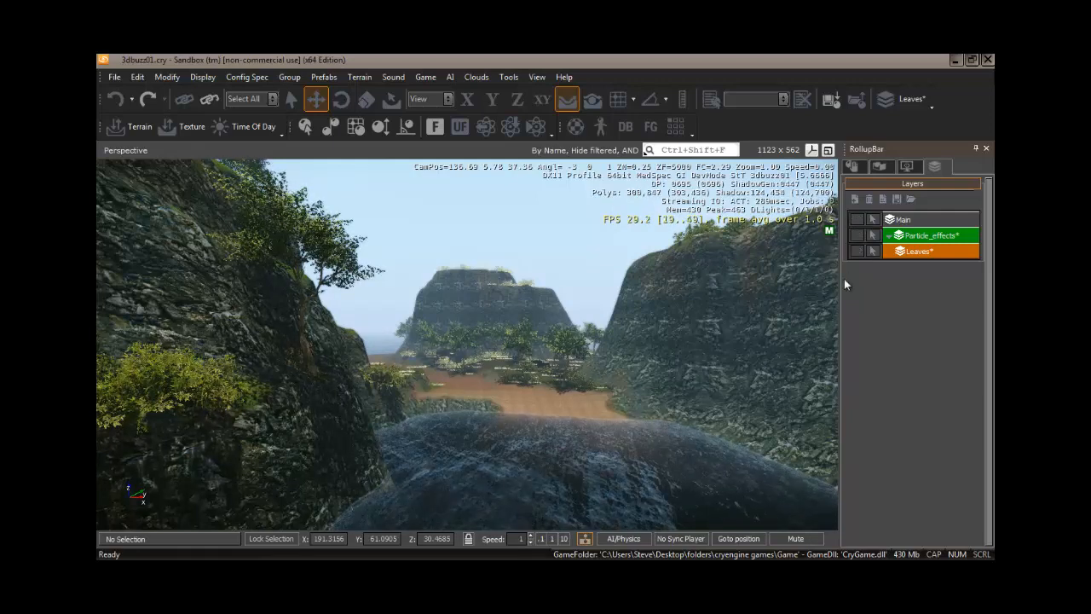
{"action": "left_click", "coordinate": [872, 224]}
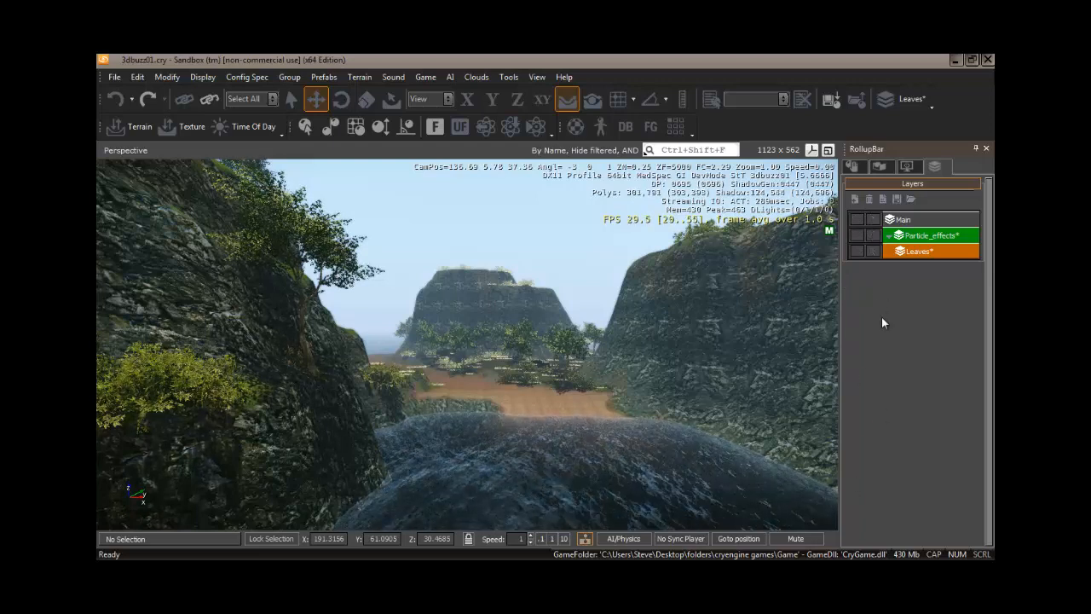
{"action": "left_click", "coordinate": [857, 222]}
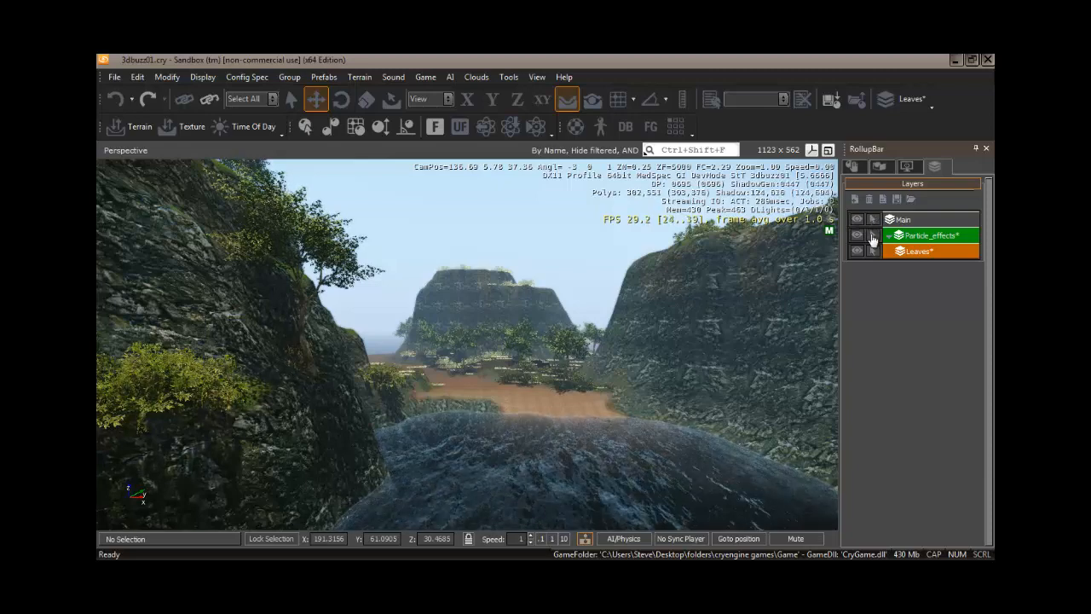
{"action": "left_click", "coordinate": [858, 238]}
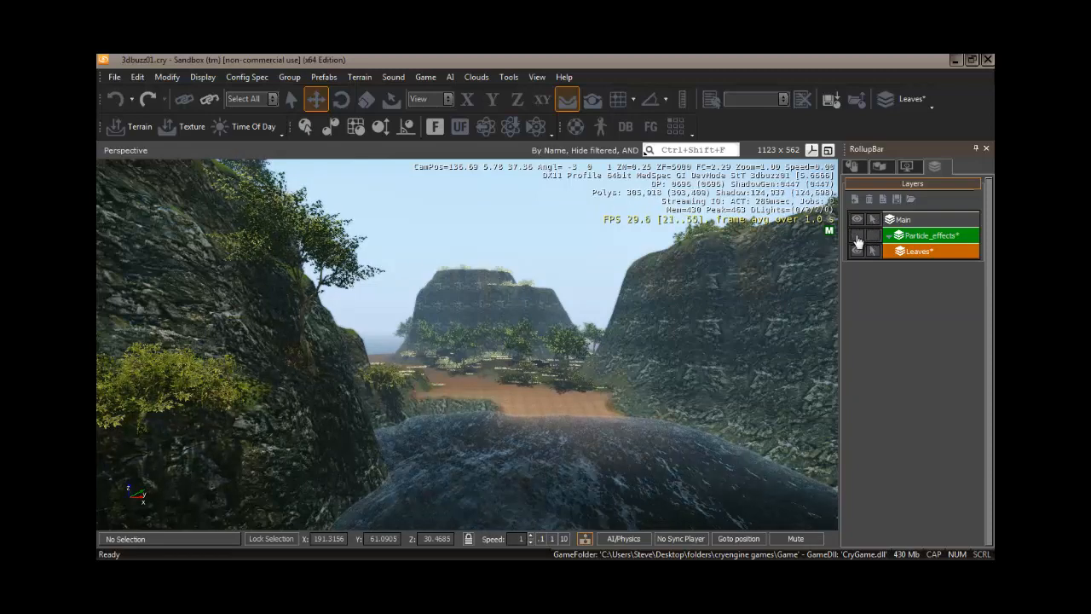
{"action": "left_click", "coordinate": [857, 236]}
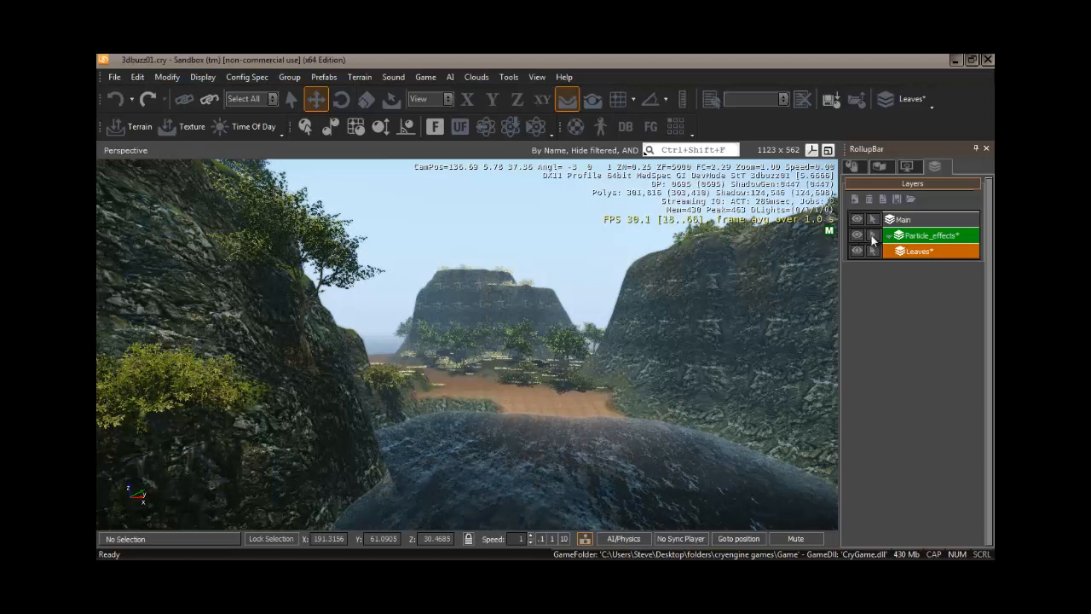